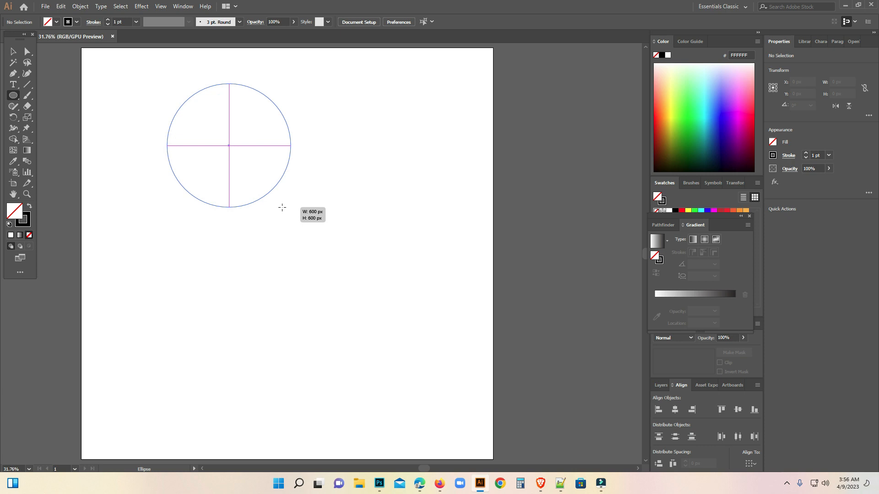
Step: Duplicate the 600 px circle 300 px to the right so the copy's centre sits on the original's edge
left_click(13, 53)
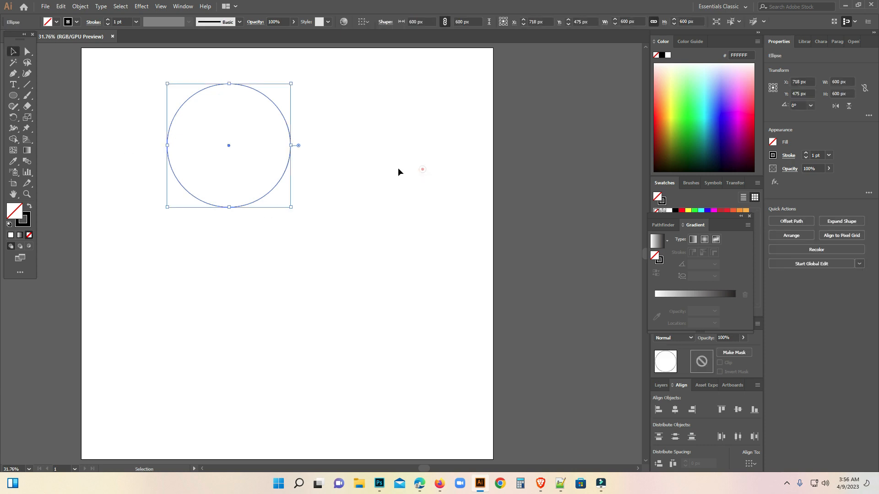
left_click(422, 170)
left_click(224, 85)
left_click_drag(229, 145, 291, 146)
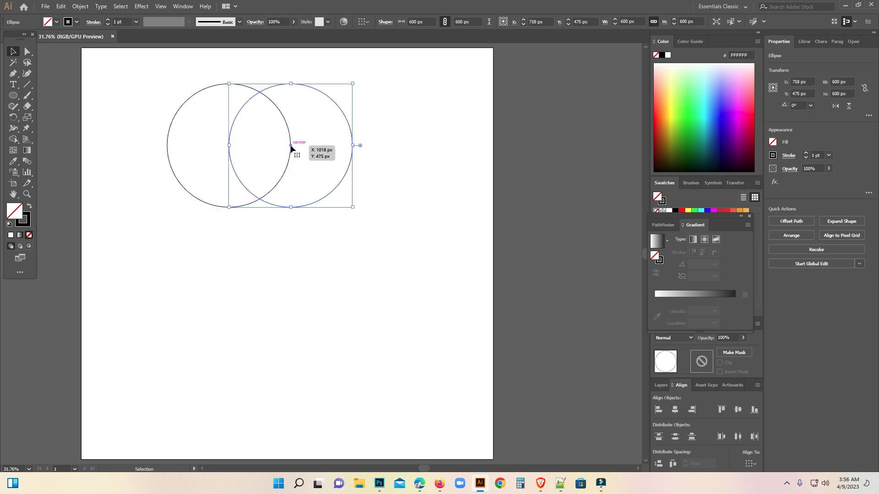
Step: Duplicate both circles 300 px downward to form a cluster of four overlapping circles
left_click(373, 281)
left_click_drag(155, 77, 299, 269)
left_click_drag(289, 166, 290, 230)
left_click(464, 204)
Step: Create a black-filled shield from the lower central overlap of the four circles with Shape Builder
left_click_drag(115, 69, 460, 338)
left_click(15, 138)
left_click(48, 21)
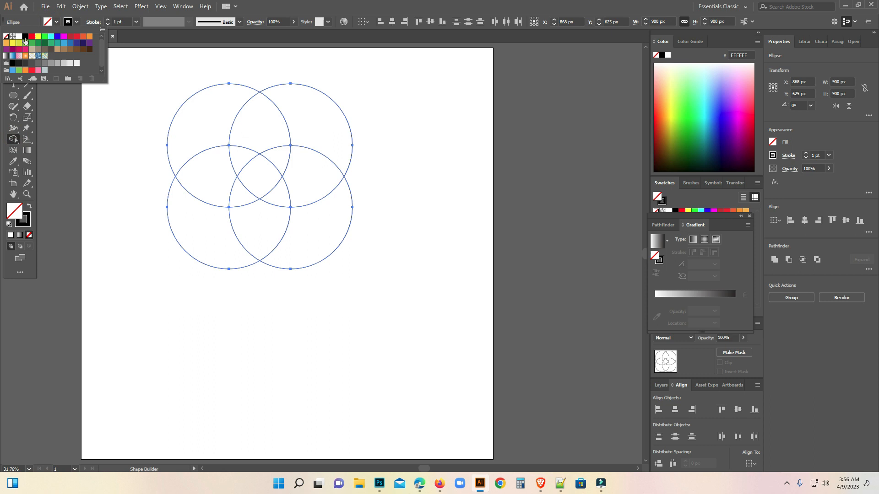
left_click(25, 36)
left_click(261, 234)
Step: Move the black shield off the artboard to its right and delete the remaining circles
key("v")
left_click(255, 233)
left_click_drag(256, 234, 534, 282)
left_click(389, 317)
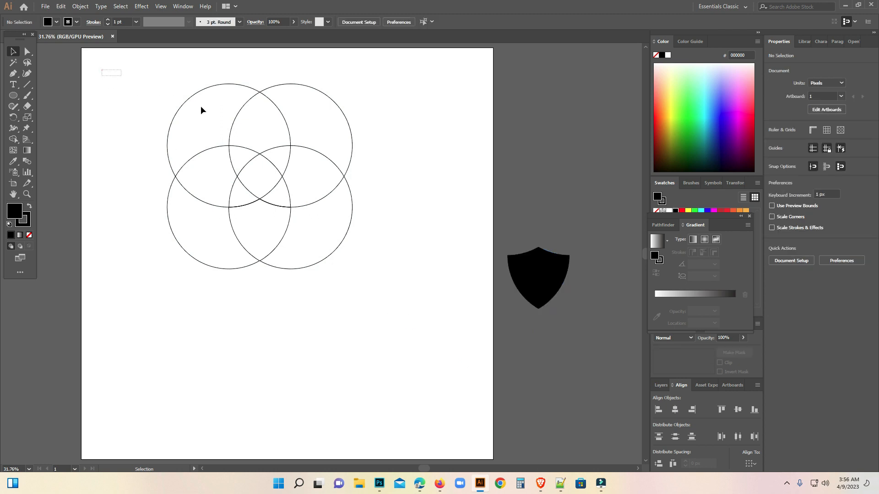
left_click_drag(102, 71, 365, 356)
key("Delete")
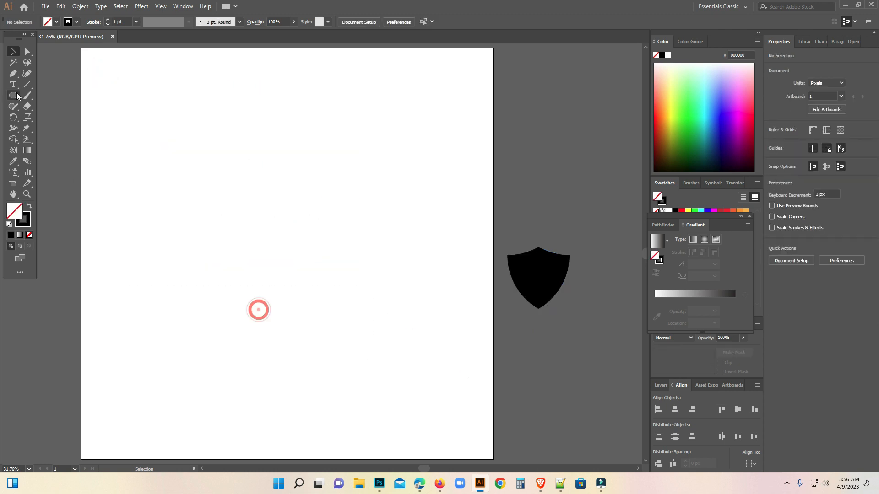
Step: Draw a straight vertical line about 1213 px long near the artboard's left edge with the Pen tool
left_click(13, 73)
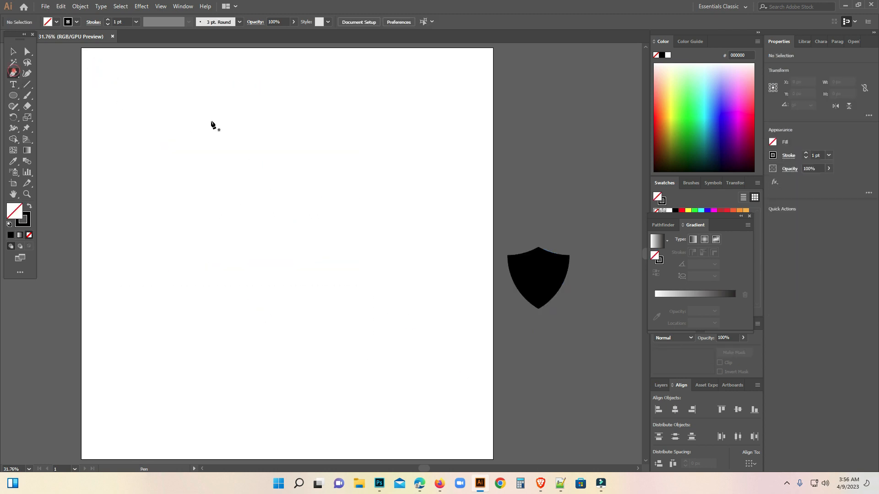
left_click(133, 101)
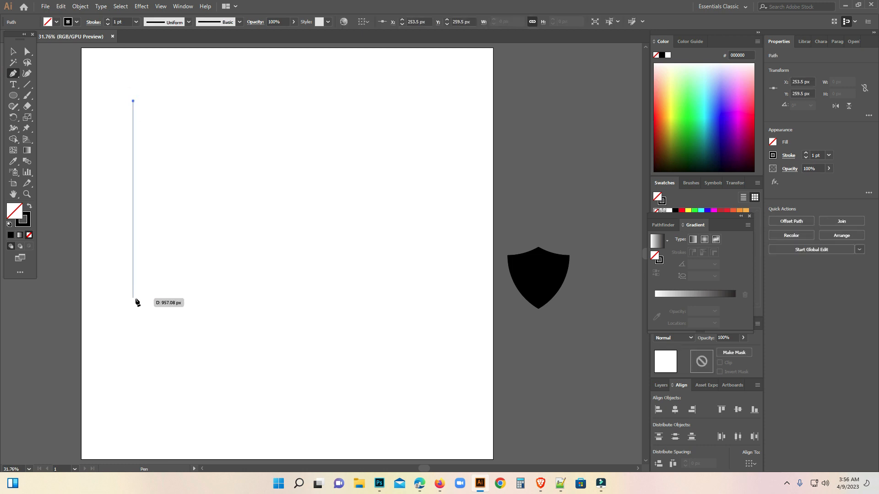
left_click(126, 353, "shift")
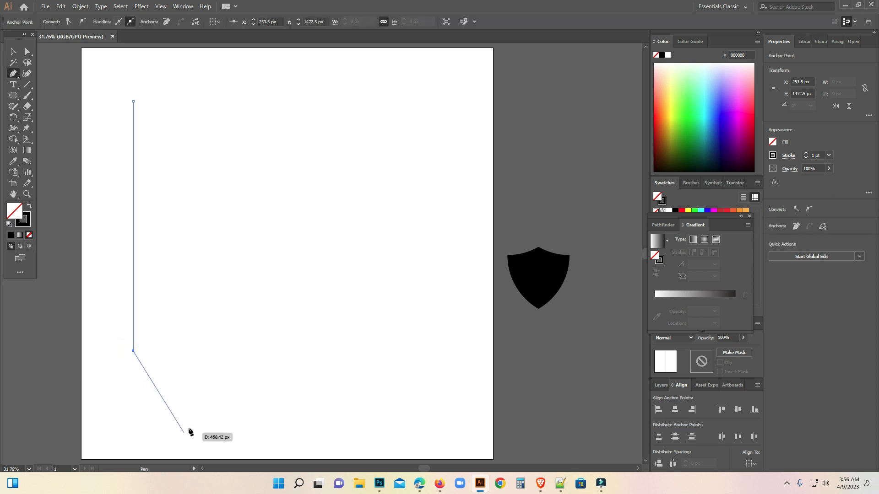
left_click(13, 52)
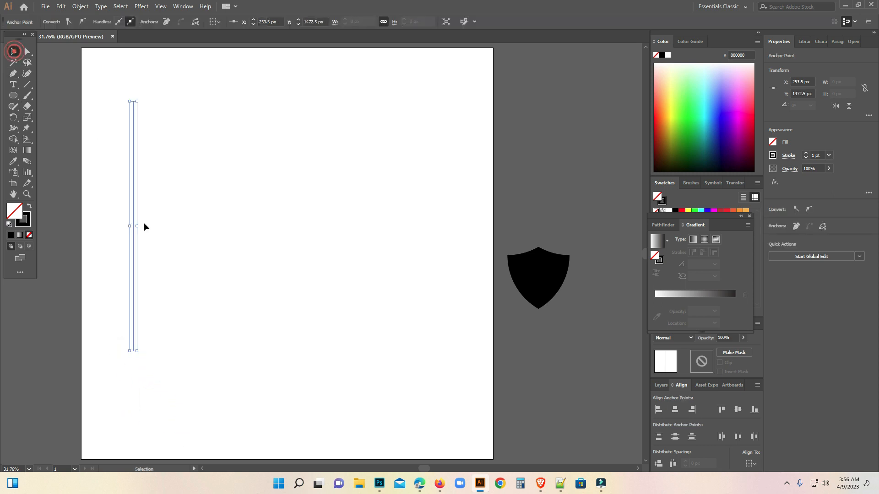
left_click_drag(132, 231, 145, 231)
key("super")
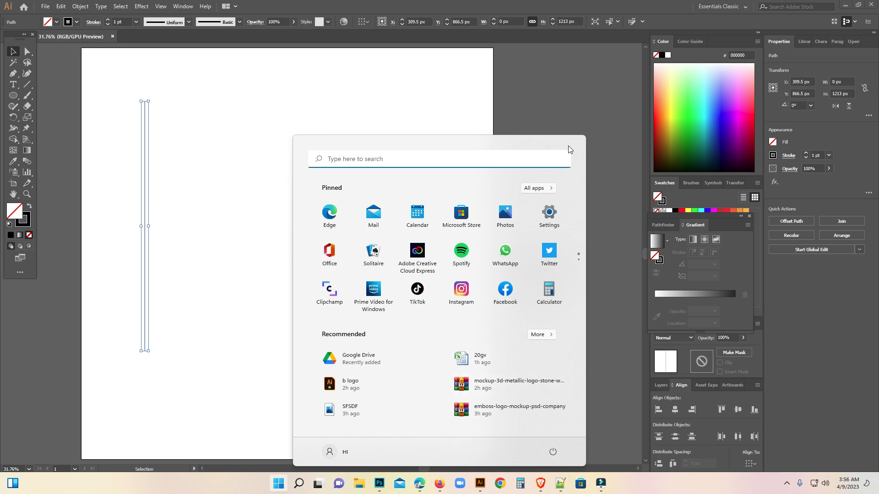
left_click(553, 97)
key("ctrl+z")
left_click(248, 207)
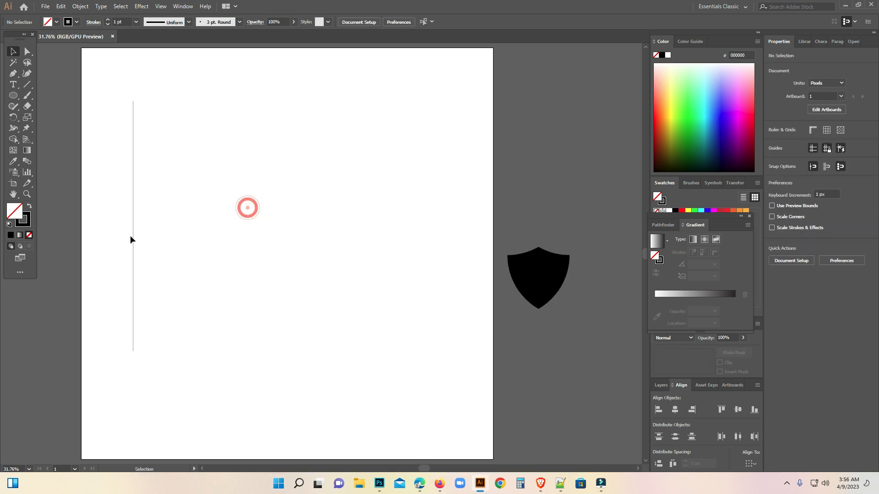
Step: Duplicate the vertical line about 54 px to the right
left_click(133, 238)
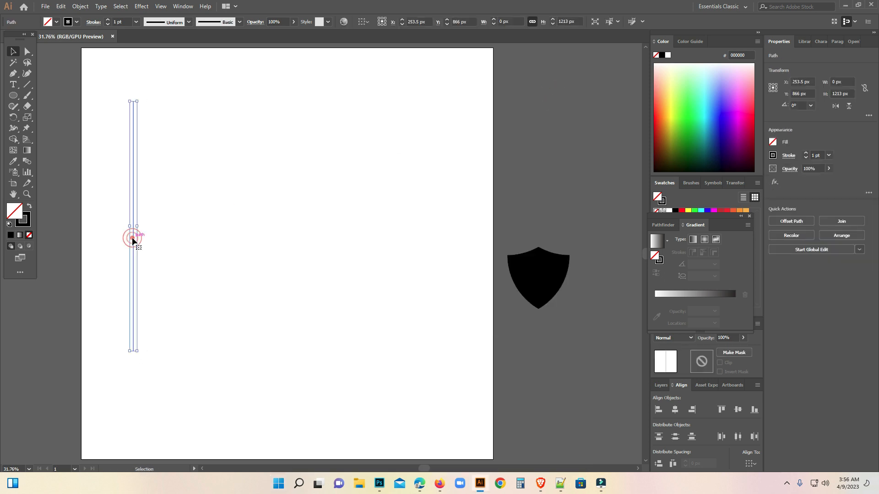
left_click_drag(137, 236, 144, 235)
left_click(234, 235)
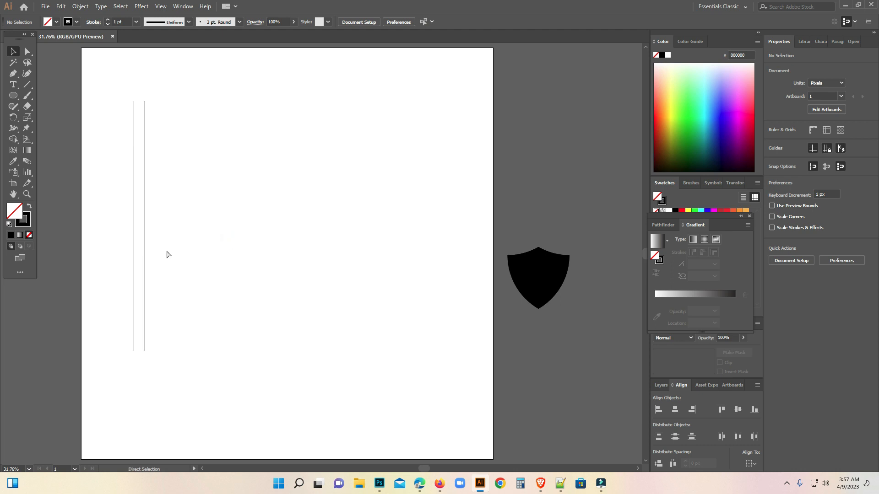
Step: Repeat the line duplication until there are 14 evenly spaced vertical lines
left_click(145, 241)
key("ctrl+d")
key("ctrl+d")
key("ctrl+d")
key("ctrl+d")
key("ctrl+d")
key("ctrl+d")
key("ctrl+d")
key("ctrl+d")
key("ctrl+d")
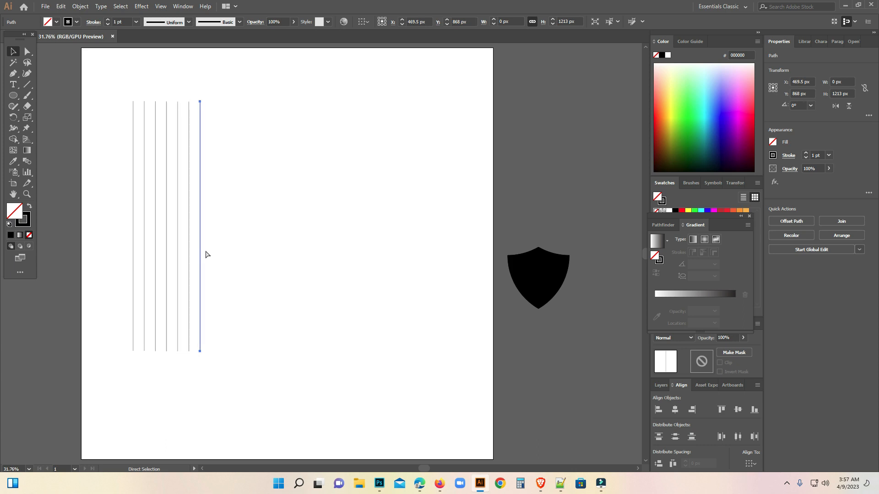
key("ctrl+d")
key("ctrl+d")
key("ctrl+d")
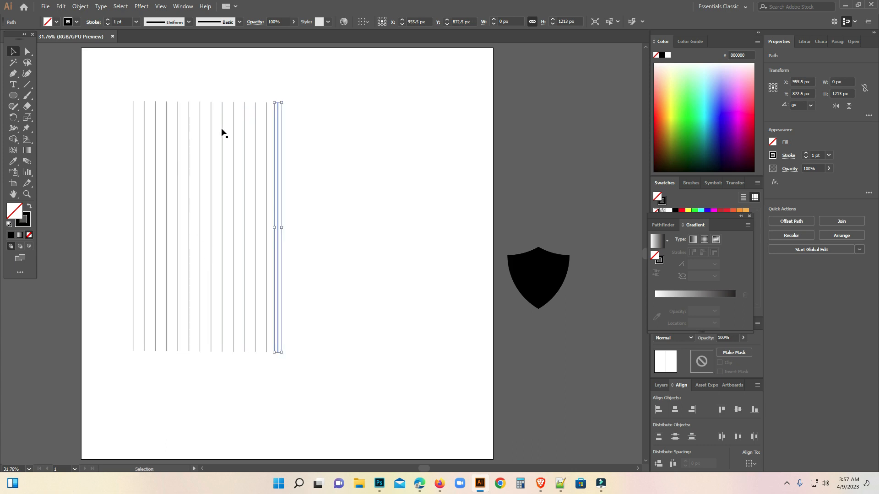
Step: Align all the vertical lines at their top ends and group them
left_click(344, 112)
left_click_drag(93, 86, 374, 140)
left_click(418, 22)
right_click(225, 129)
left_click(265, 188)
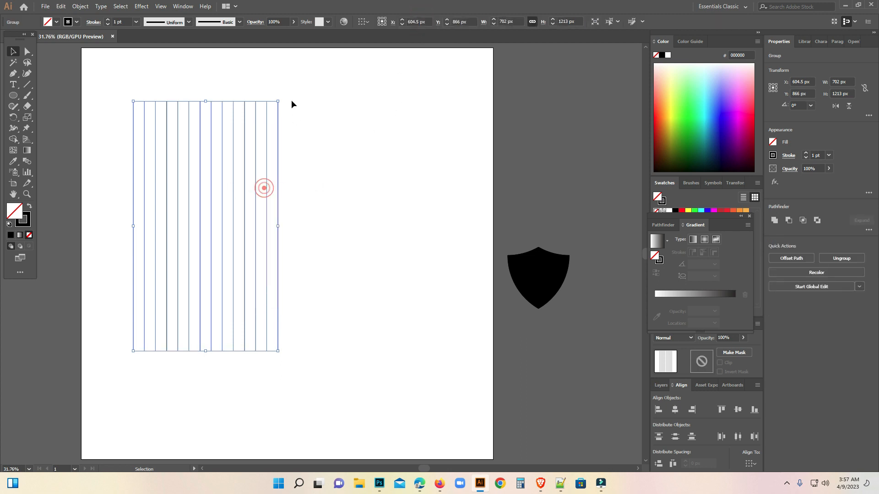
Step: Rotate a duplicate of the line group 90° across the original and centre both groups horizontally to form a grid
left_click_drag(233, 162, 286, 162)
left_click_drag(331, 99, 413, 296)
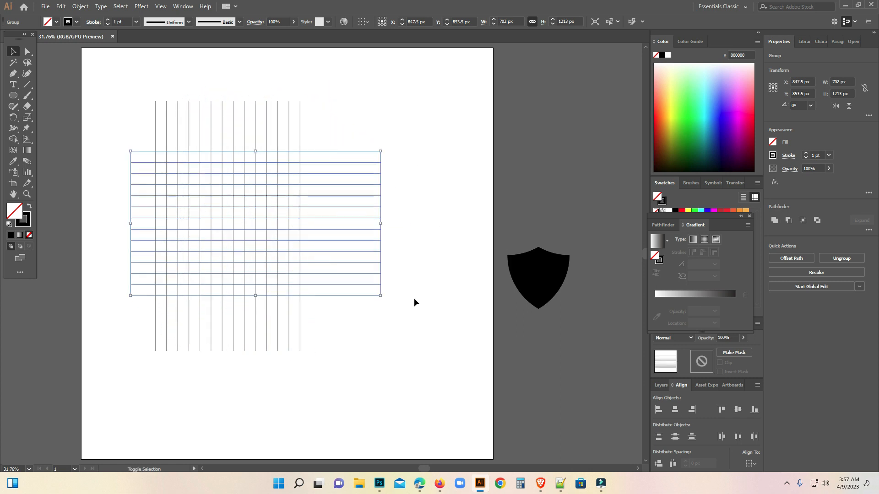
left_click(408, 333)
left_click_drag(122, 81, 418, 377)
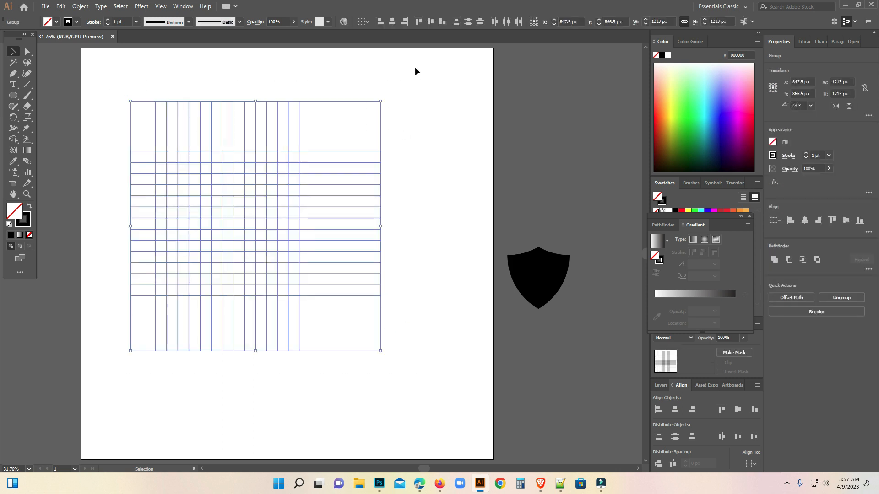
left_click(392, 23)
left_click(429, 138)
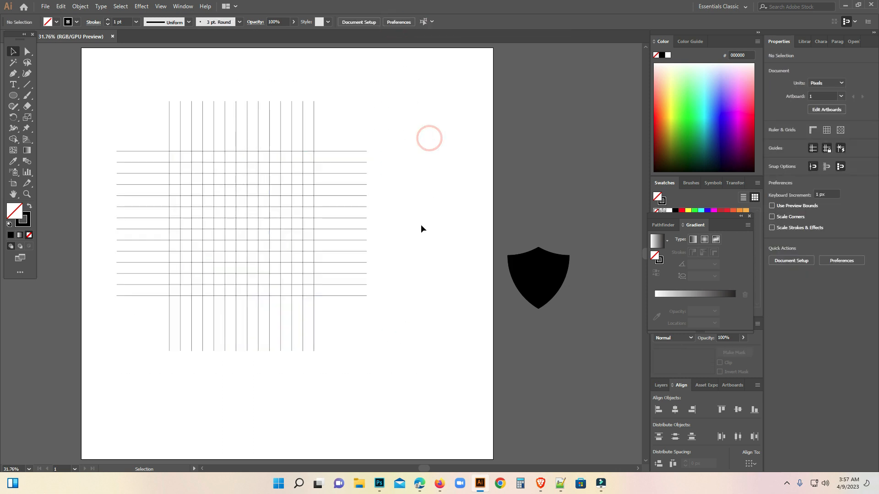
Step: Set the black shield's fill to none, keeping its black stroke
left_click(321, 225, "ctrl")
double_click(367, 235, "ctrl")
left_click_drag(326, 317, 359, 220)
left_click_drag(617, 306, 353, 257)
left_click_drag(333, 387, 412, 384)
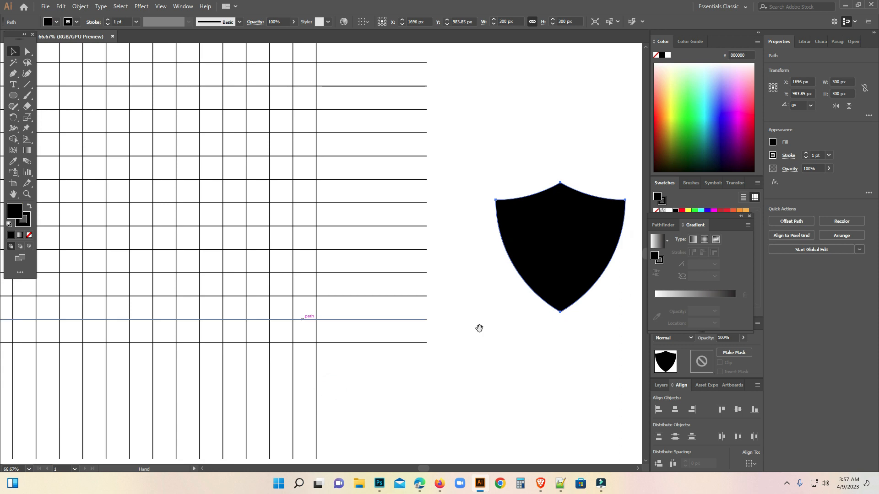
left_click(554, 244)
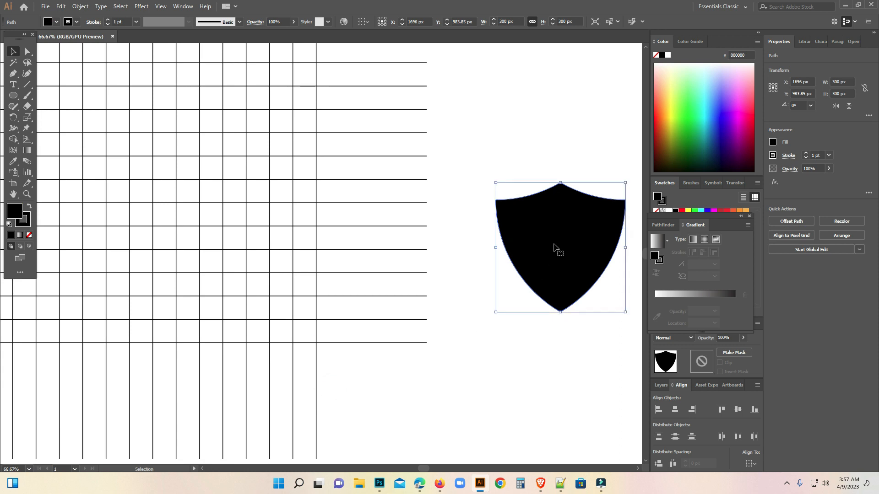
left_click(57, 22)
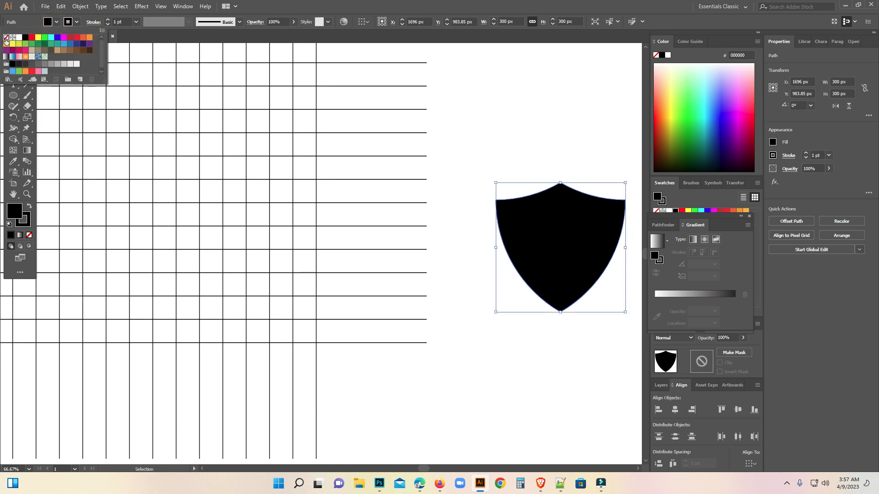
left_click(6, 38)
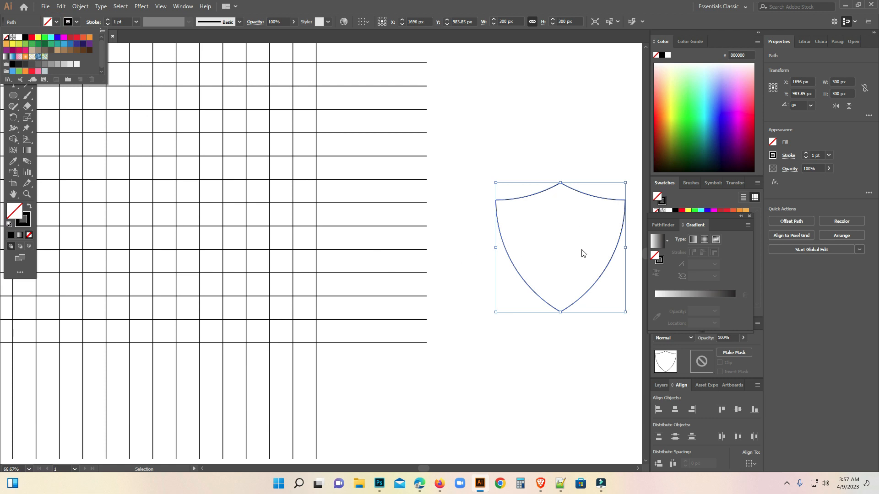
left_click(553, 245)
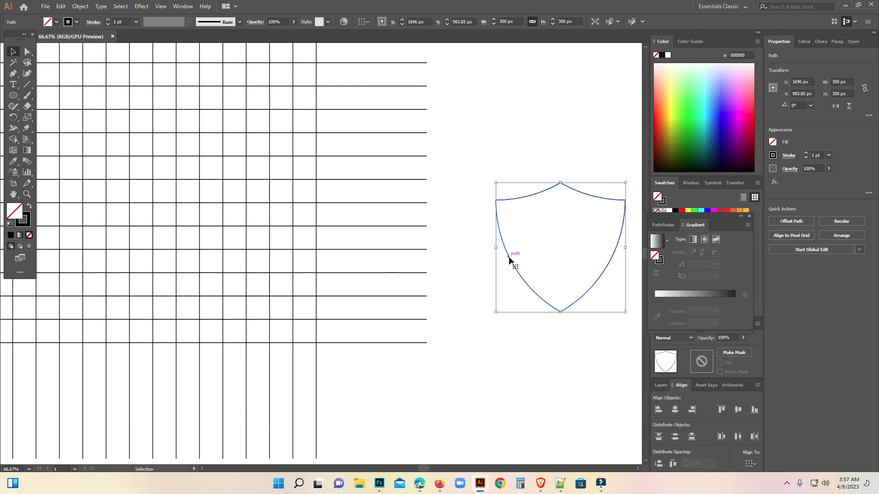
Step: Move the shield outline onto the line grid
left_click(508, 257)
key("space")
left_click_drag(148, 201, 233, 235)
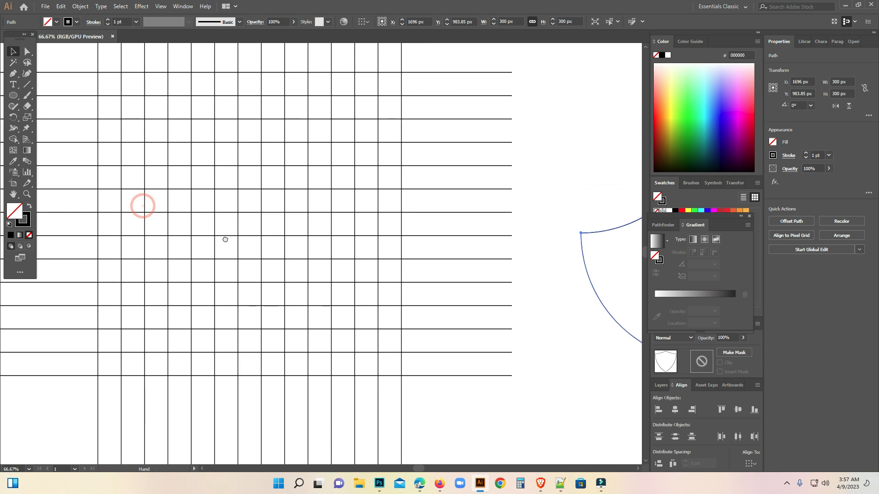
left_click_drag(584, 260, 177, 120)
Step: Scale the shield proportionally to about 703 px to span the grid's height, and line up its top point with a vertical grid line
left_click_drag(302, 204, 418, 353)
left_click_drag(242, 318, 242, 377)
scroll(289, 358, "up", 3)
left_click_drag(417, 94, 397, 151)
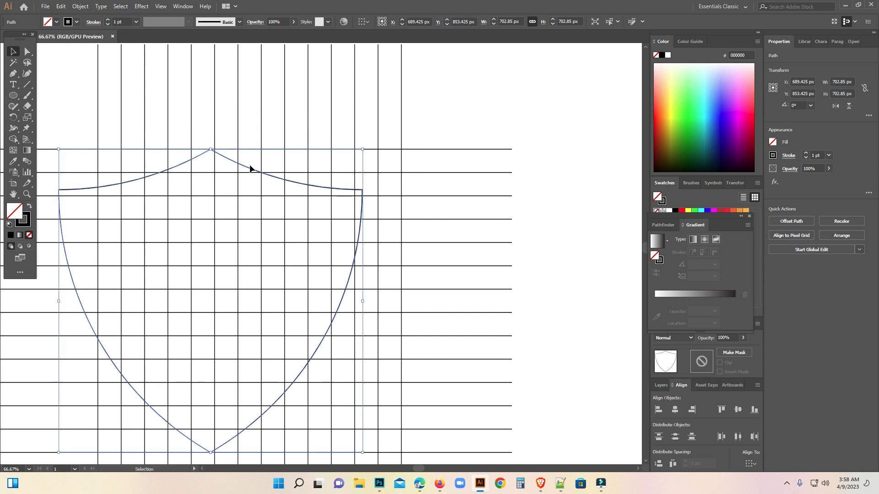
left_click_drag(225, 157, 230, 161)
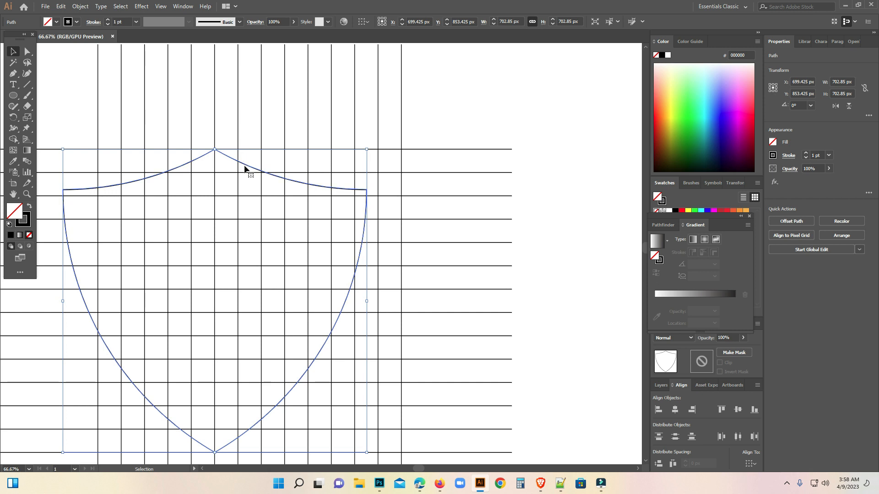
scroll(273, 174, "down", 1)
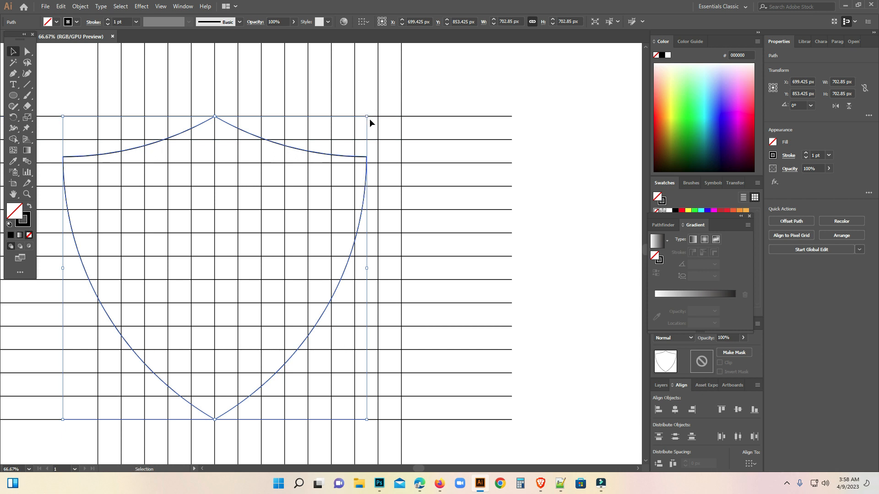
left_click_drag(367, 117, 350, 141)
key("a")
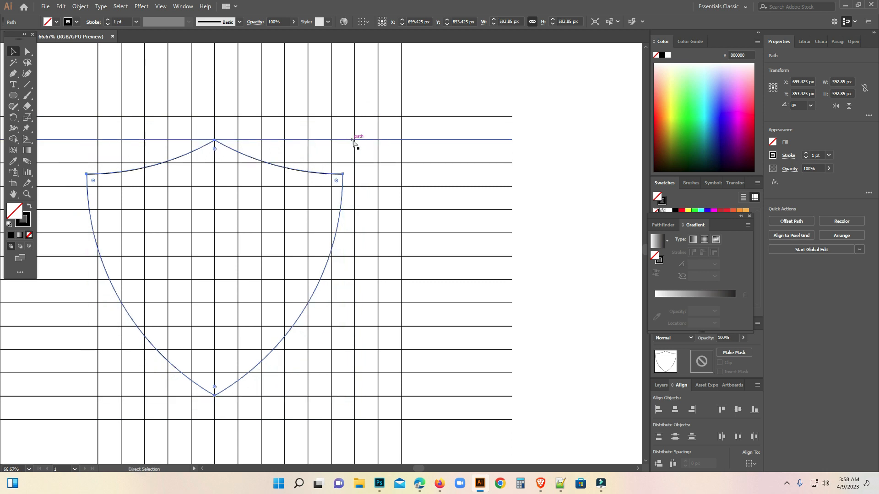
key("v")
key("ctrl+z")
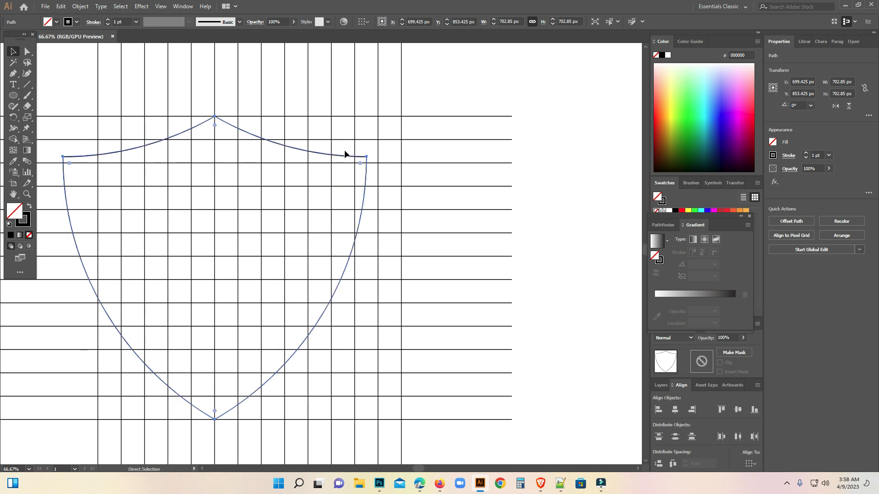
Step: Paste a copy of the shield in front and scale it about its centre to about 593 px, one grid line inside the original
left_click(61, 6)
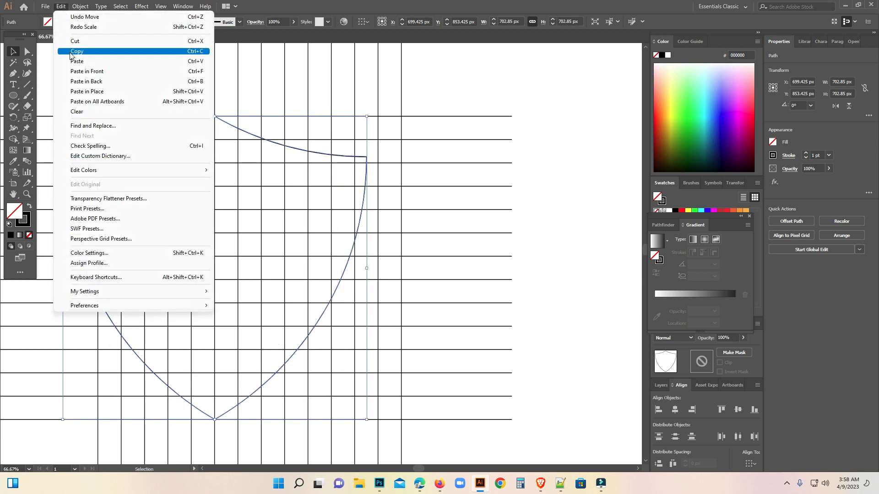
left_click(72, 51)
left_click(61, 6)
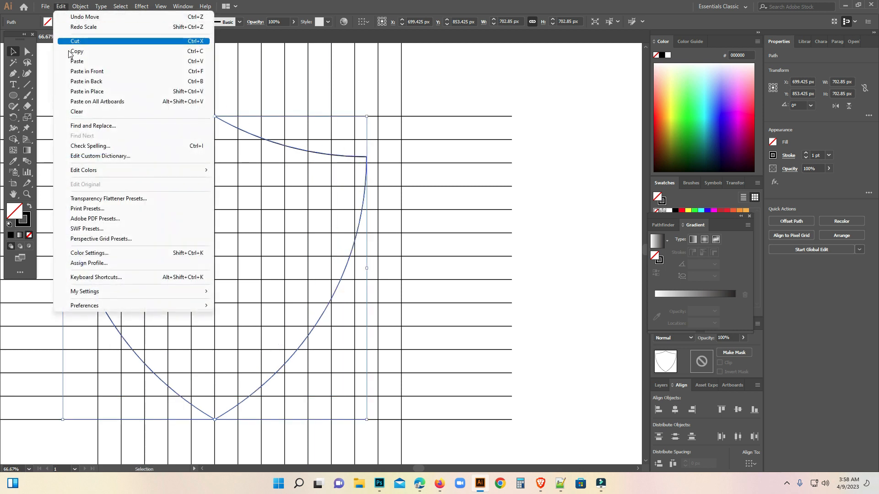
left_click(85, 68)
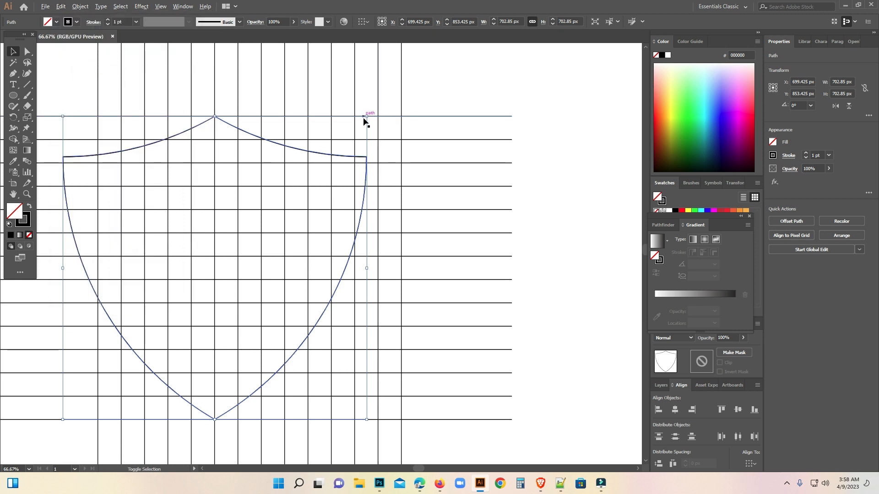
left_click_drag(364, 117, 352, 142)
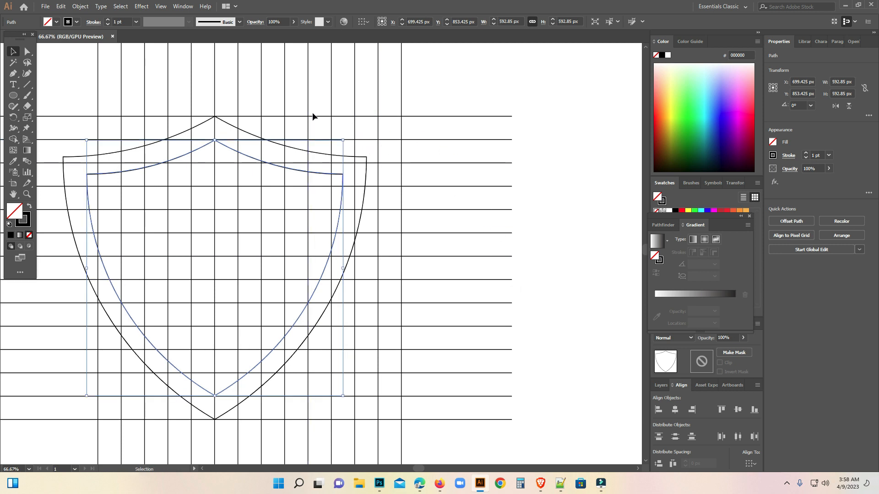
left_click(476, 88)
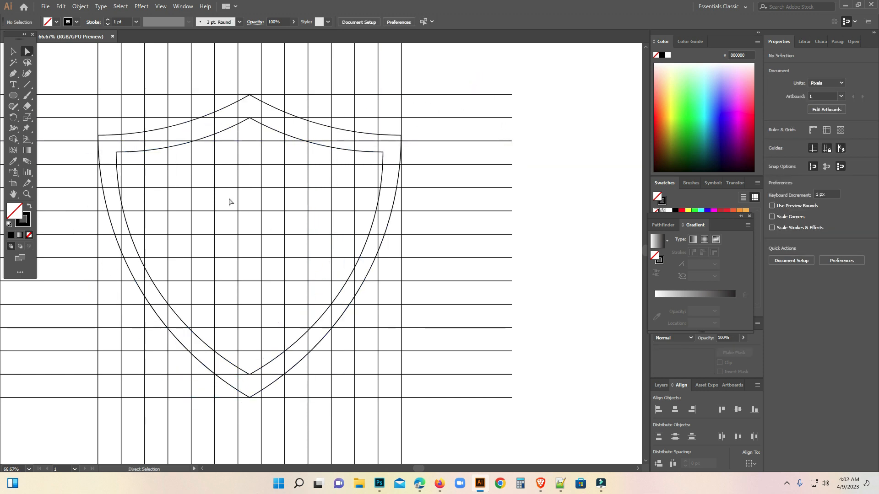
Step: Select both shield outlines with all the grid lines and set a black fill for the Shape Builder tool
left_click_drag(61, 64, 429, 410)
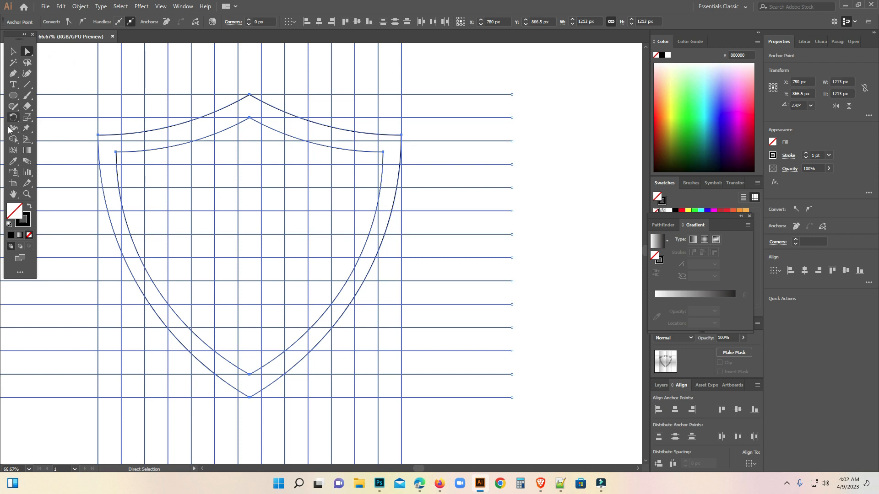
left_click(13, 139)
left_click(13, 54)
left_click(65, 64)
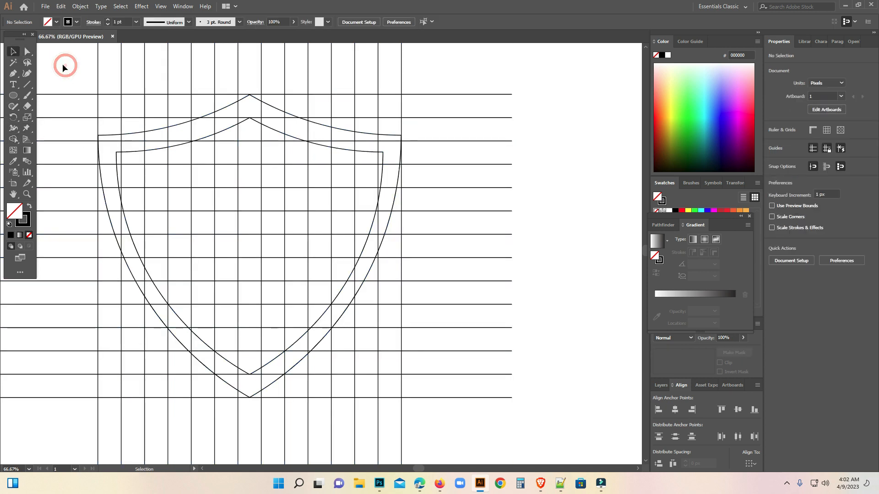
key("ctrl+a")
left_click(13, 140)
left_click(48, 22)
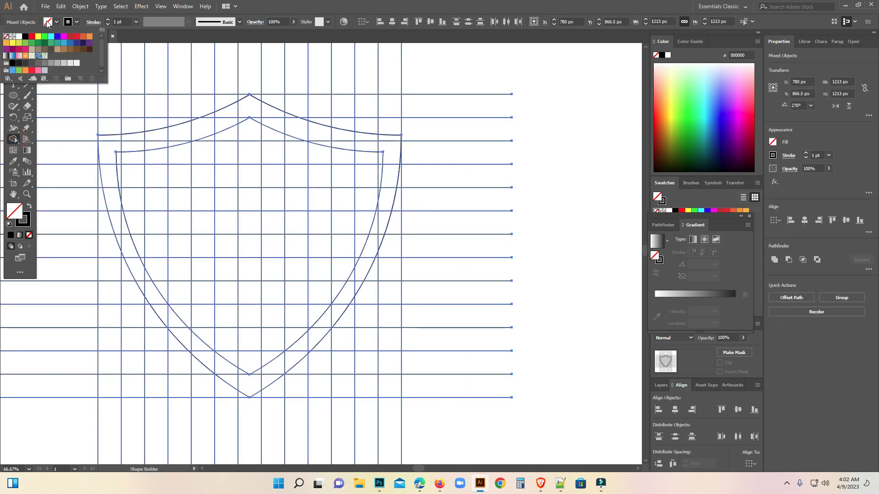
left_click(26, 38)
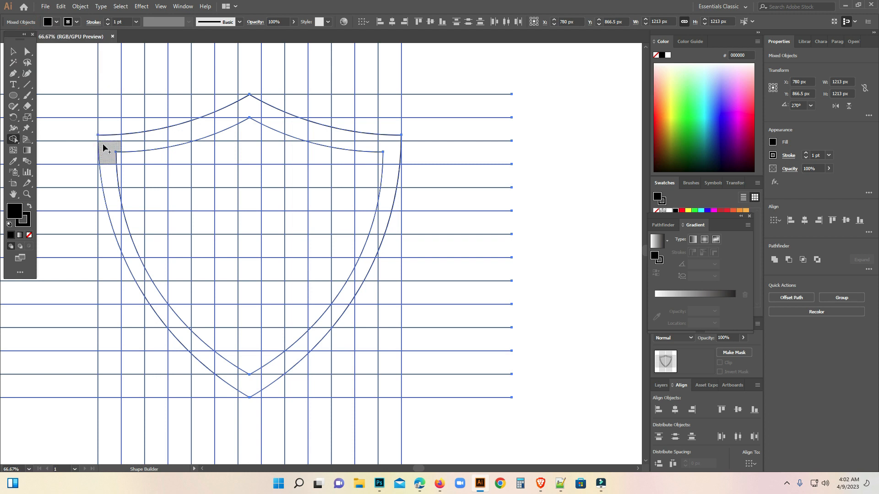
Step: Merge cells in the shield's left part with Shape Builder into a black letter M, its three stems joined along the upper border
left_click_drag(109, 139, 118, 242)
mouse_move(126, 148)
left_mouse_down()
mouse_move(151, 137)
mouse_move(158, 158)
mouse_move(157, 300)
left_mouse_up()
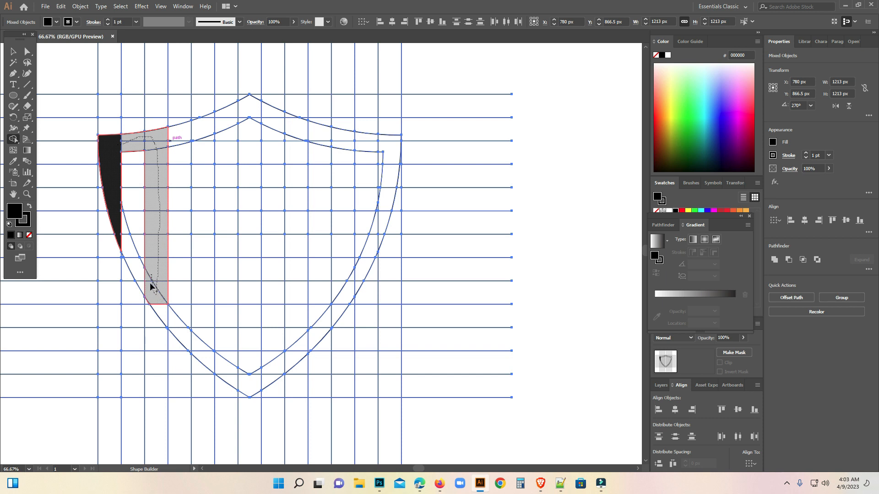
left_click_drag(151, 287, 154, 259)
mouse_move(172, 141)
left_mouse_down()
mouse_move(210, 116)
mouse_move(200, 146)
mouse_move(203, 268)
left_mouse_up()
left_click_drag(201, 282, 202, 350)
left_click_drag(179, 143, 201, 144)
key("a")
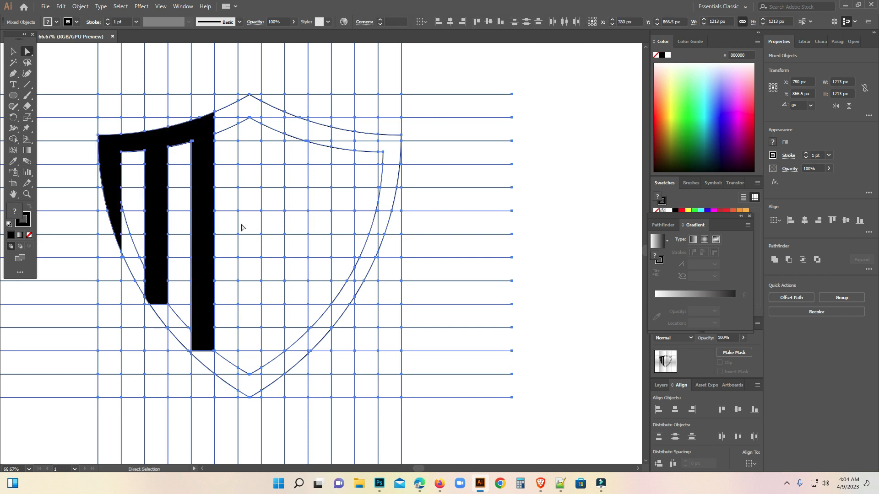
Step: Merge cells in the shield's centre with Shape Builder into the S's horizontal middle bar and its peaked upper arm
key("shift+m")
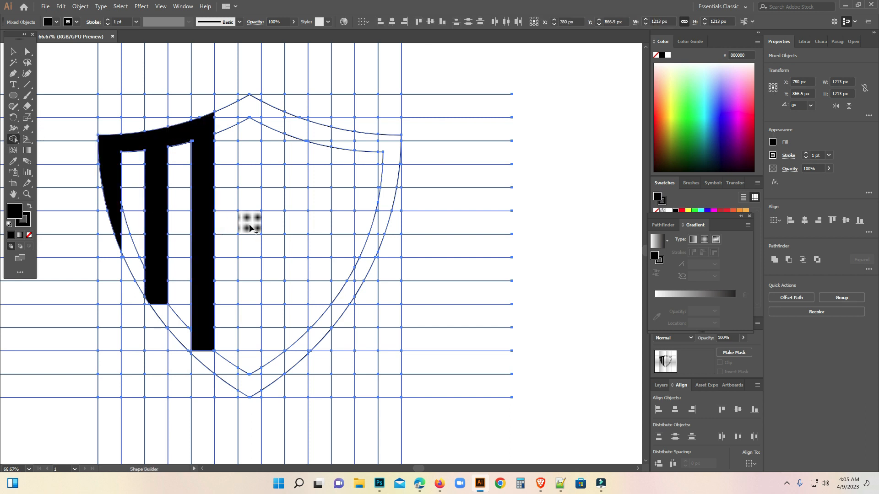
left_click_drag(253, 225, 294, 226)
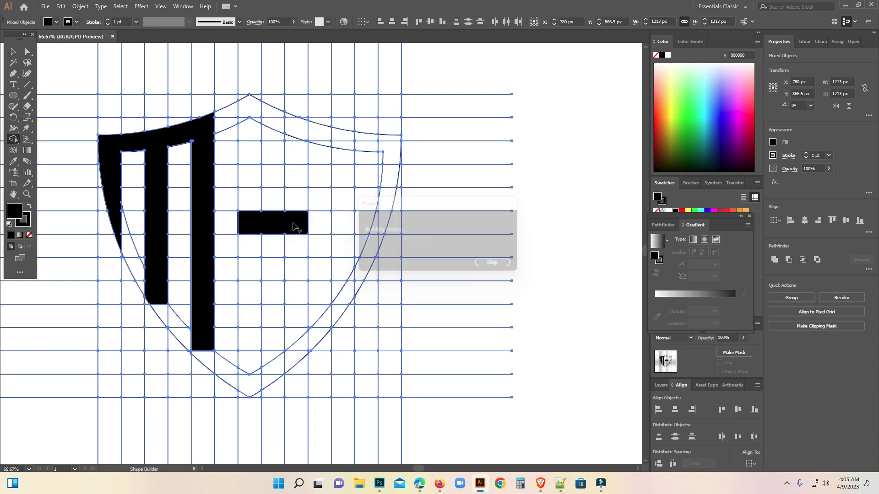
mouse_move(263, 116)
left_mouse_down()
mouse_move(293, 124)
mouse_move(295, 174)
left_mouse_up()
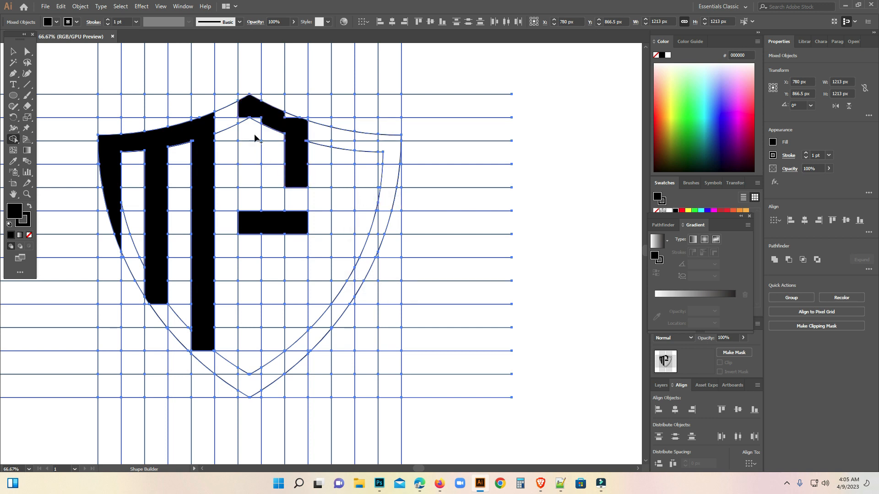
left_click_drag(264, 121, 293, 122)
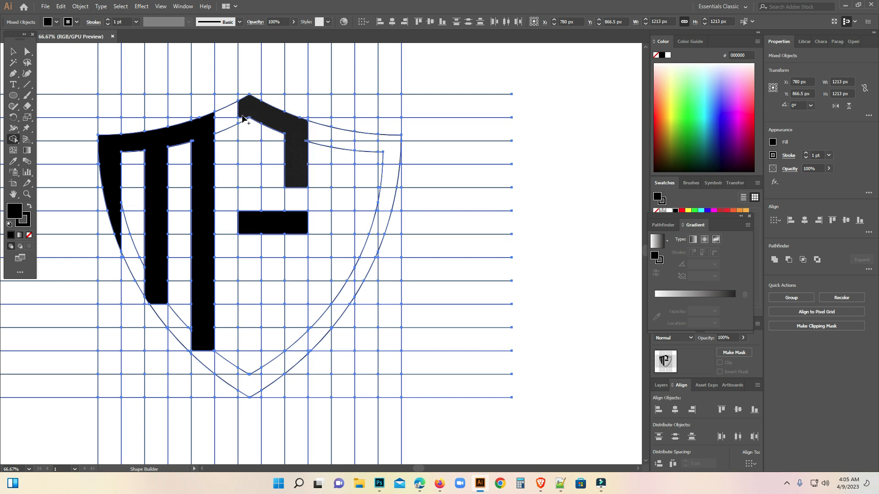
key("a")
left_click(787, 484)
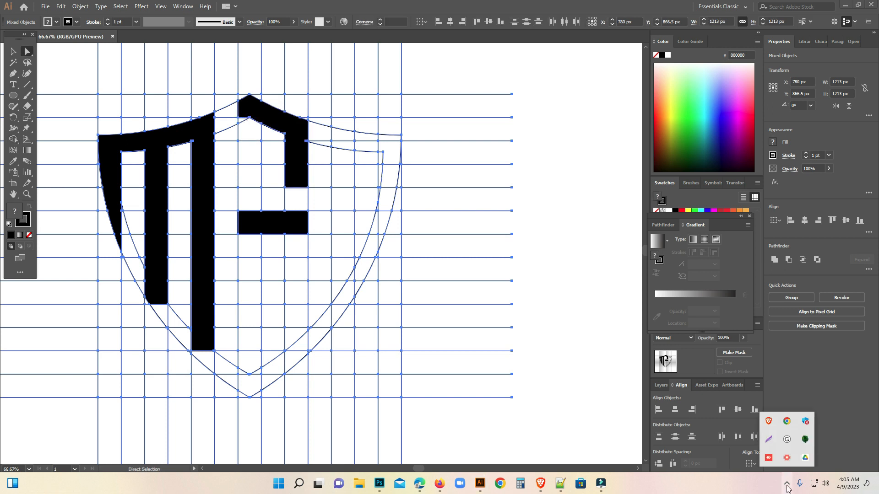
left_click(257, 112)
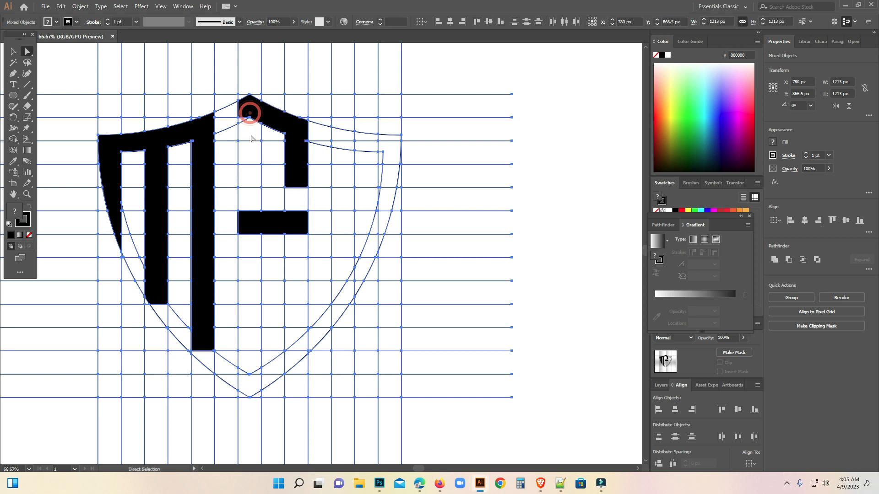
Step: Complete the black letter S by merging its upper-left stem, middle bar and pointed lower hook into one shape
left_click(13, 138)
left_click_drag(248, 113, 251, 182)
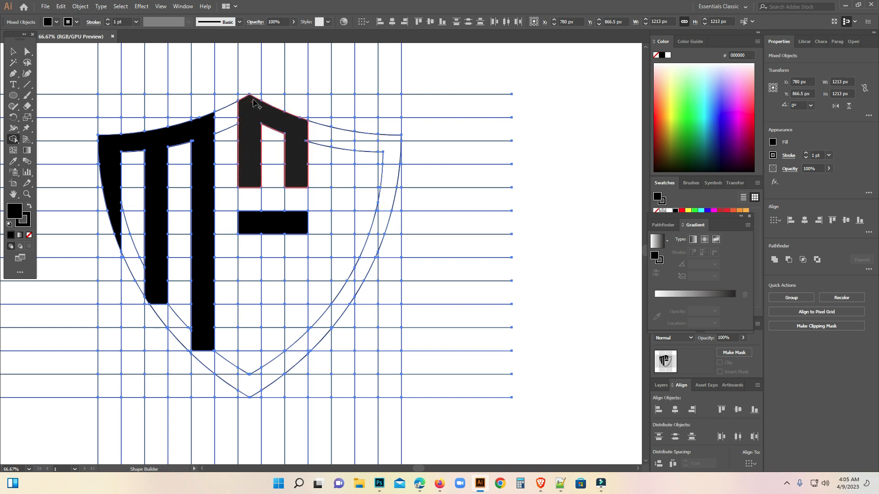
left_click_drag(255, 103, 246, 111)
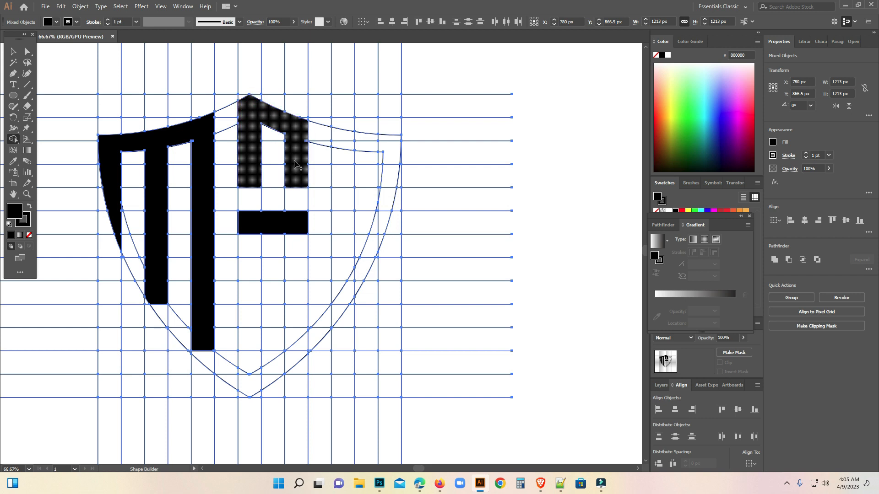
mouse_move(304, 250)
left_mouse_down()
mouse_move(297, 357)
mouse_move(253, 383)
mouse_move(250, 259)
left_mouse_up()
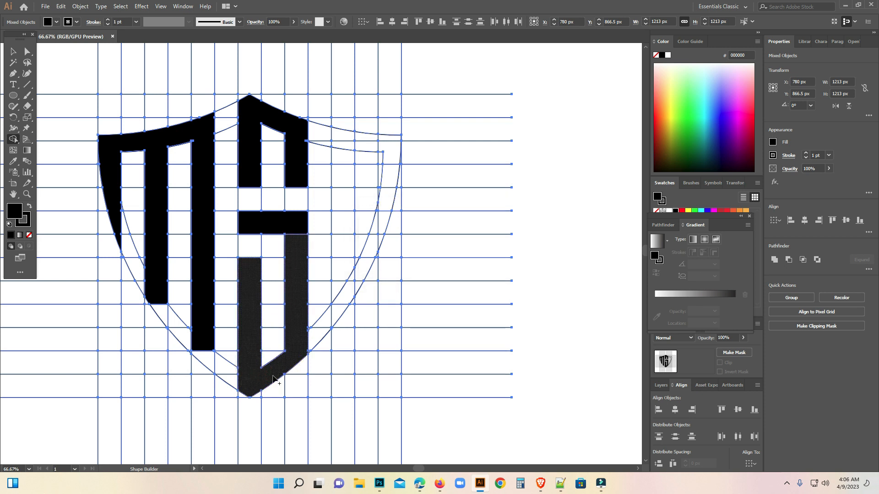
left_click_drag(297, 123, 255, 121)
key("a")
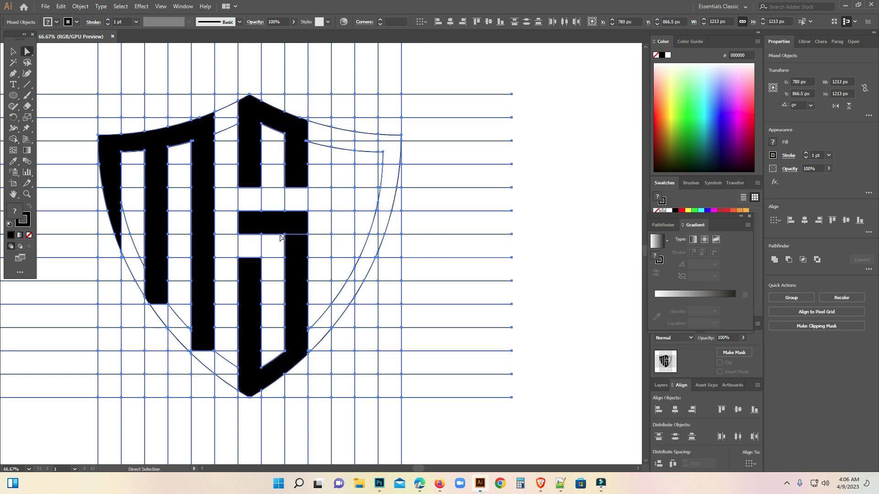
left_click(14, 140)
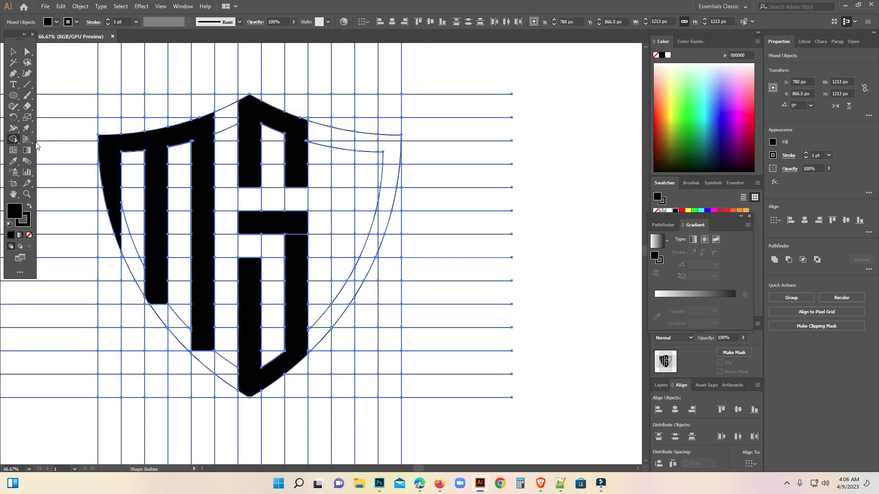
mouse_move(249, 173)
left_mouse_down()
mouse_move(252, 218)
mouse_move(269, 229)
left_mouse_up()
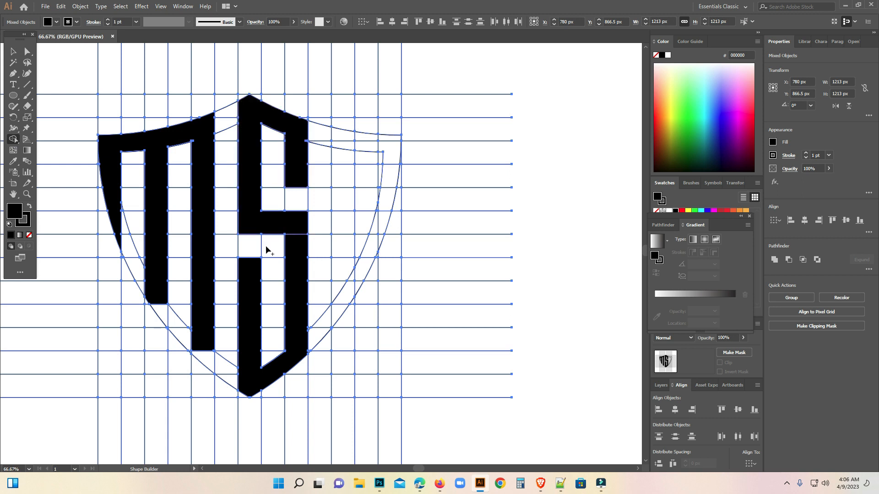
Step: Merge cells in the shield's right part into a black letter C, leaving a one-row gap in its curved outer side
mouse_move(342, 139)
left_mouse_down()
mouse_move(343, 297)
mouse_move(350, 283)
left_mouse_up()
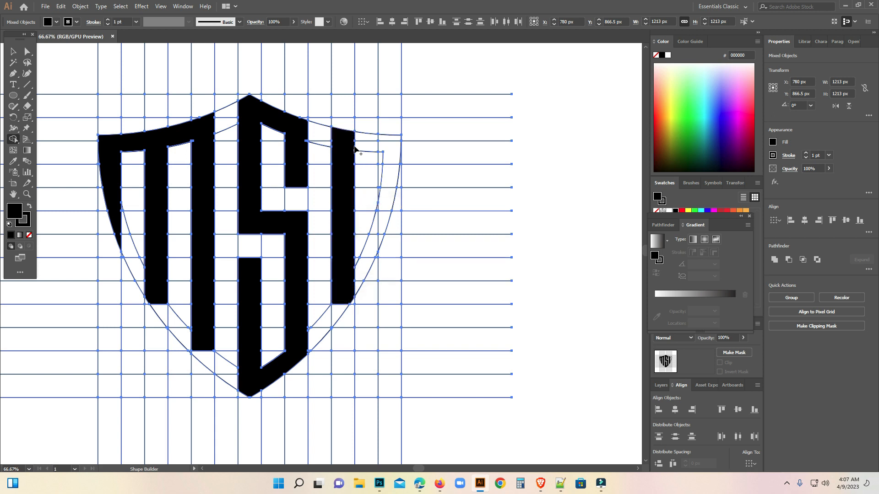
mouse_move(355, 146)
left_mouse_down()
mouse_move(390, 141)
mouse_move(389, 173)
left_mouse_up()
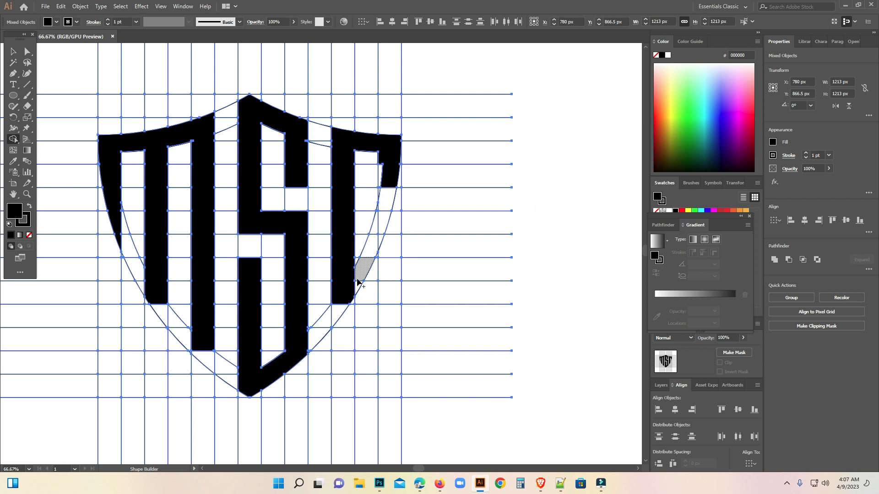
mouse_move(354, 284)
left_mouse_down()
mouse_move(382, 223)
mouse_move(348, 299)
left_mouse_up()
mouse_move(388, 167)
left_mouse_down()
mouse_move(362, 147)
mouse_move(337, 163)
mouse_move(347, 291)
left_mouse_up()
left_click_drag(386, 222, 380, 247)
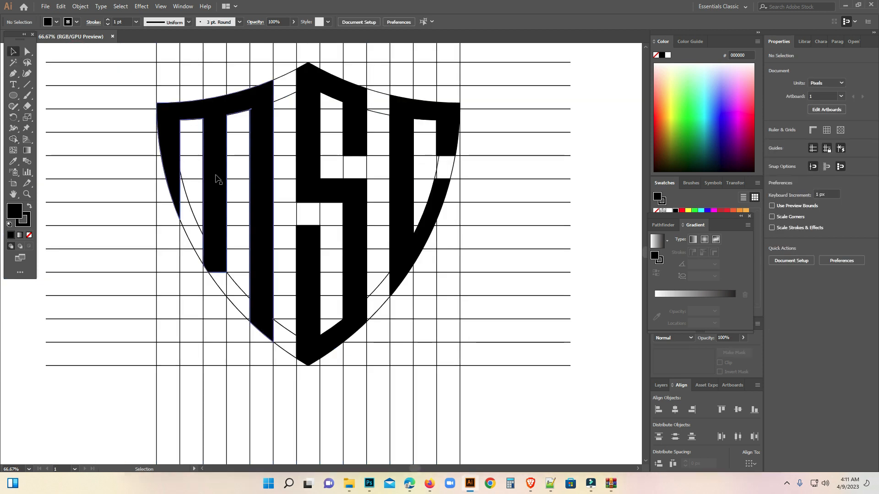
Step: Cut the M, S and C letter shapes out of the artwork and delete all leftover grid and outline pieces
left_click(216, 180)
left_click(304, 168, "shift")
left_click(404, 150, "shift")
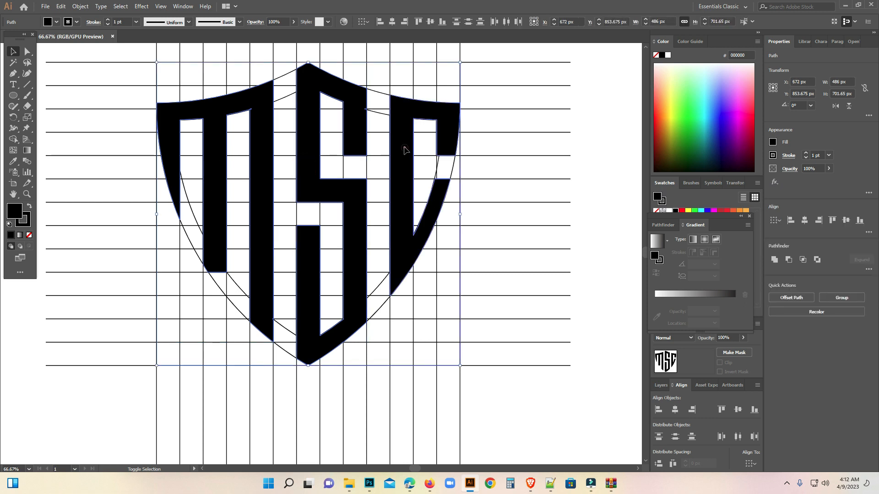
left_click(62, 6)
left_click(76, 41)
left_click_drag(93, 52, 550, 448)
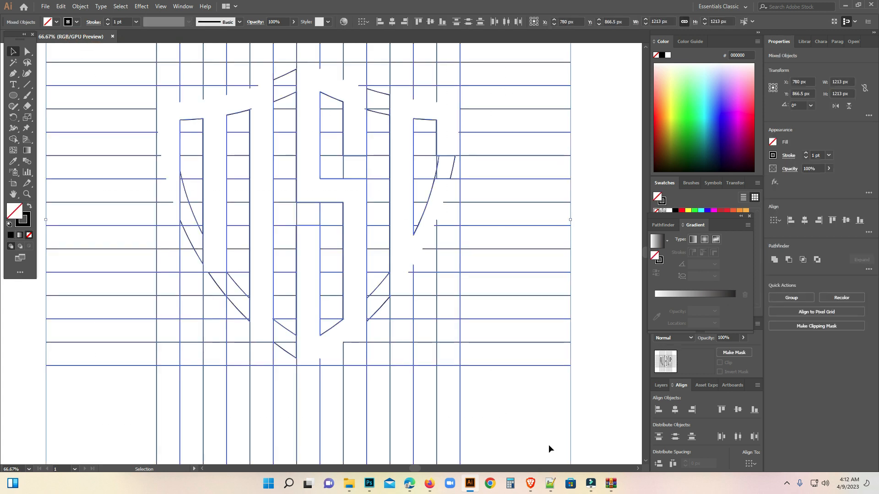
key("Delete")
Step: Paste the cut MSC letters onto the empty artboard and select all of them
left_click(45, 7)
left_click(78, 61)
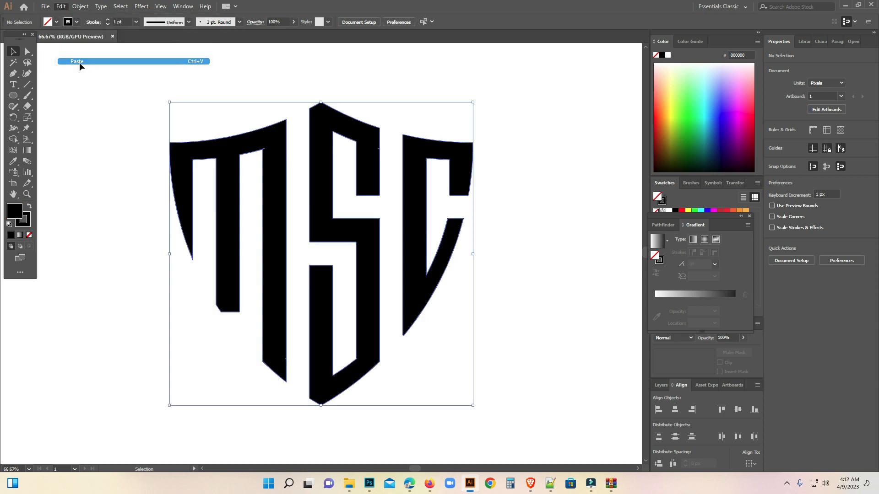
left_click(133, 118)
left_click_drag(128, 101, 471, 374)
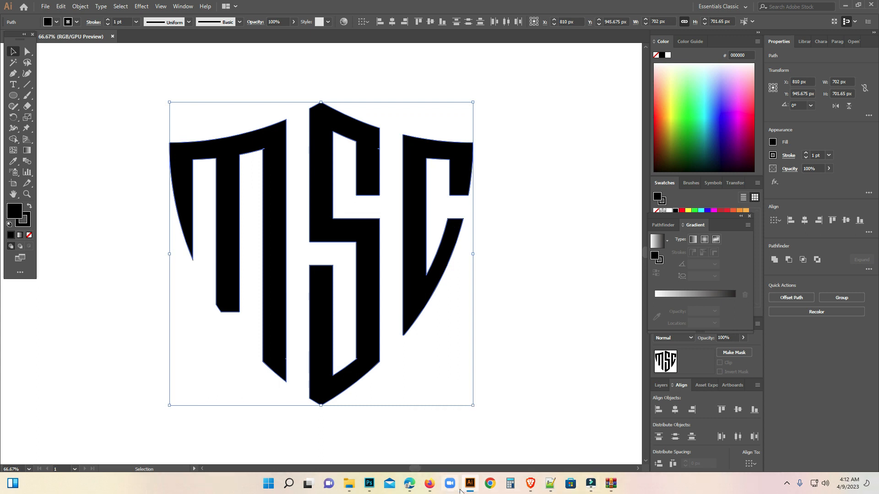
Step: Switch to the Photoshop mockup 141.psd and open the REPLACE THIS LOGO smart object nested inside REPLACE THIS SCREEN
left_click(369, 484)
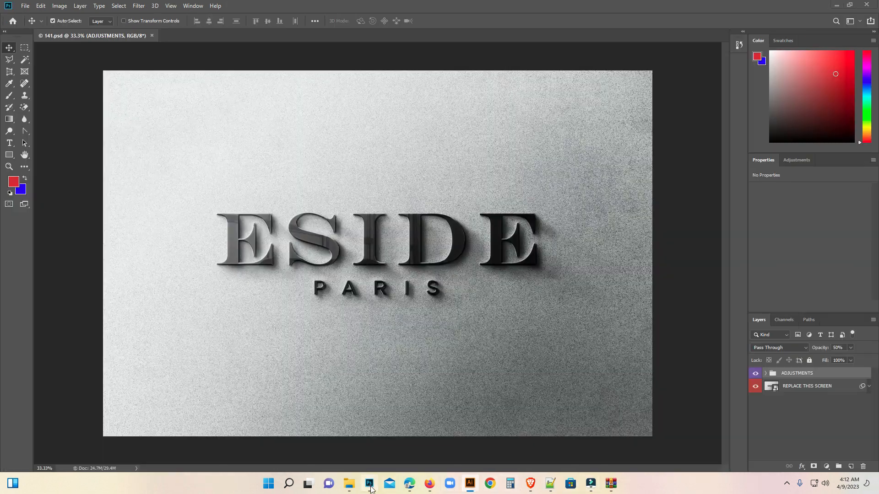
double_click(772, 390)
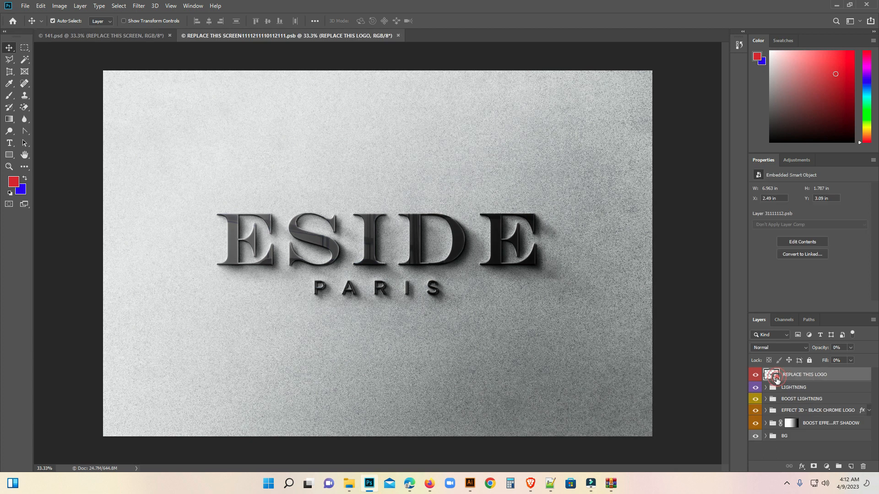
double_click(772, 375)
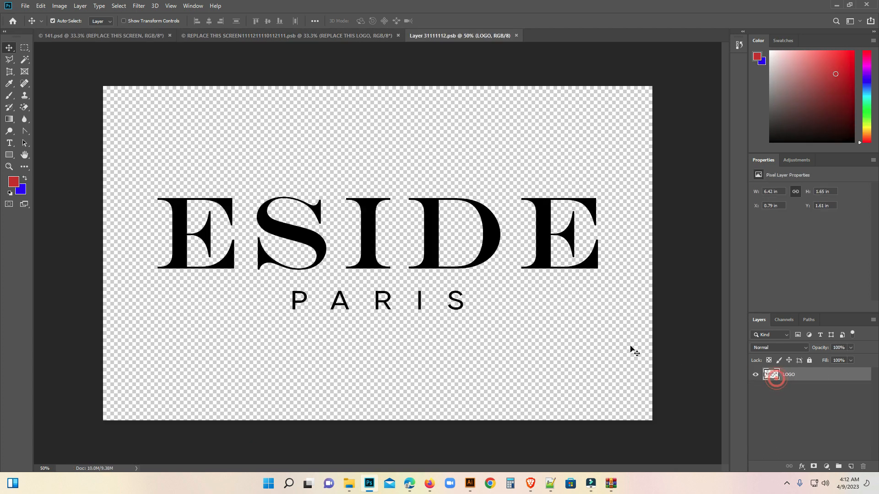
Step: Hide the LOGO layer and paste the MSC letters as a smart object, scaled down to about 4.37 by 4.18 in
left_click(755, 379)
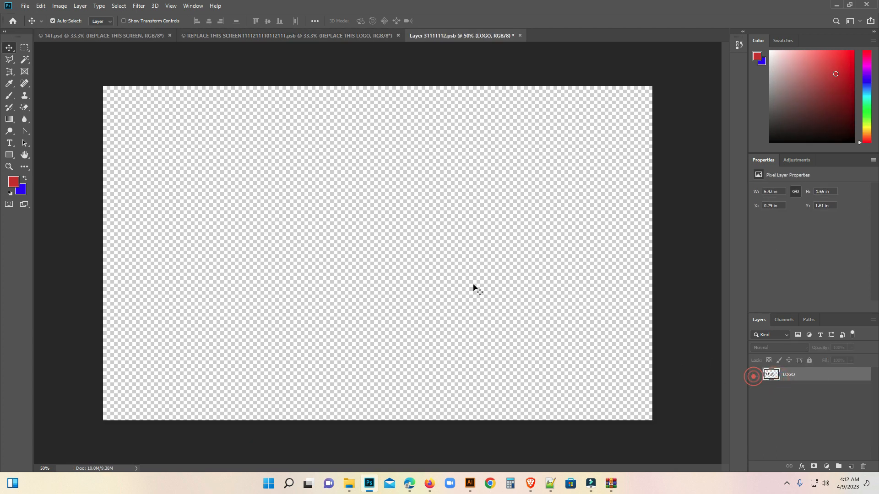
left_click(395, 260)
key("ctrl+v")
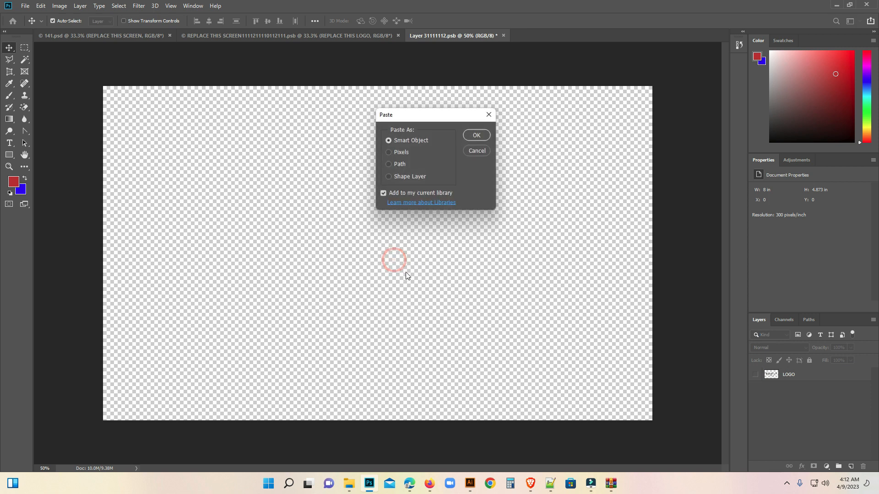
left_click(476, 136)
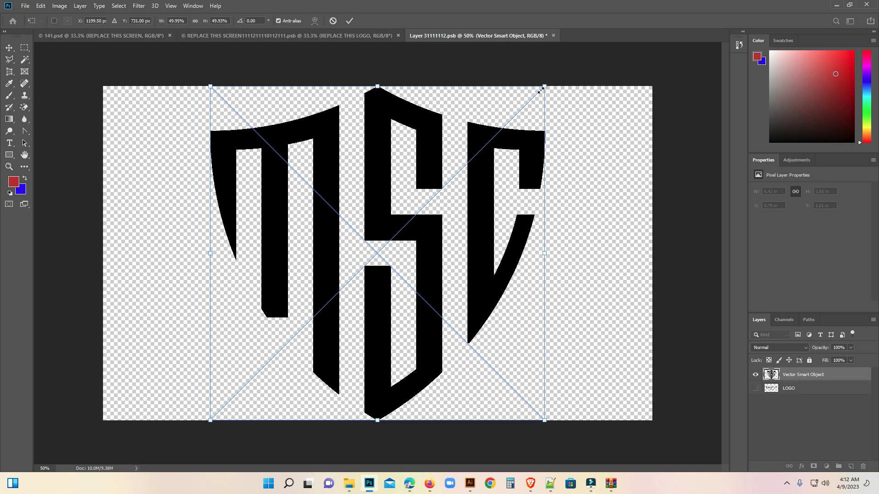
left_click_drag(541, 90, 524, 113)
key("Return")
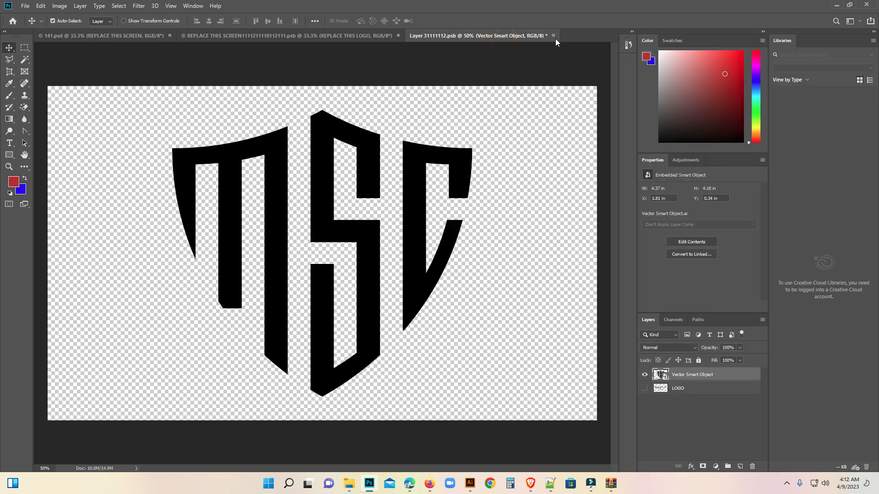
Step: Save and close the logo document to update the mockup, and view the whole mockup image
left_click(553, 35)
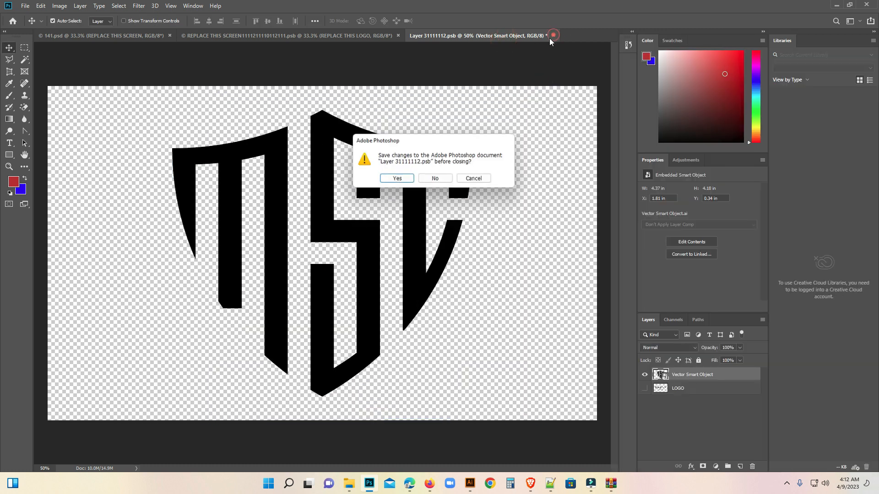
left_click(402, 181)
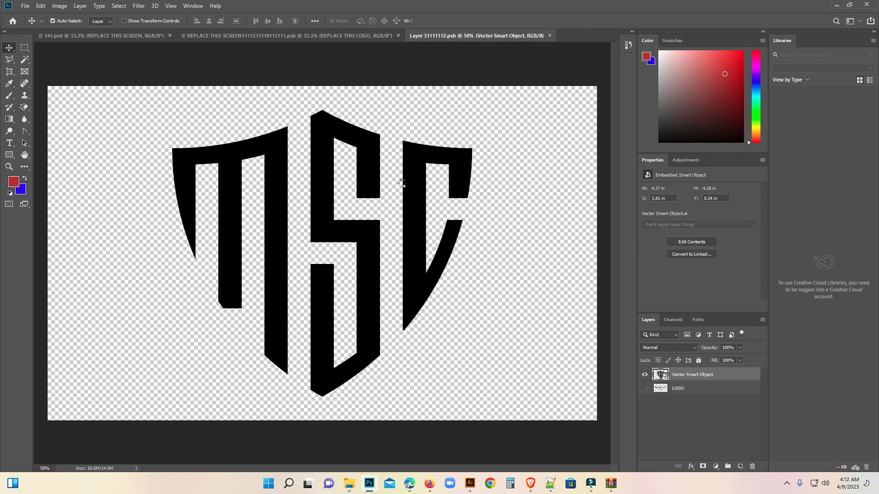
key("ctrl+w")
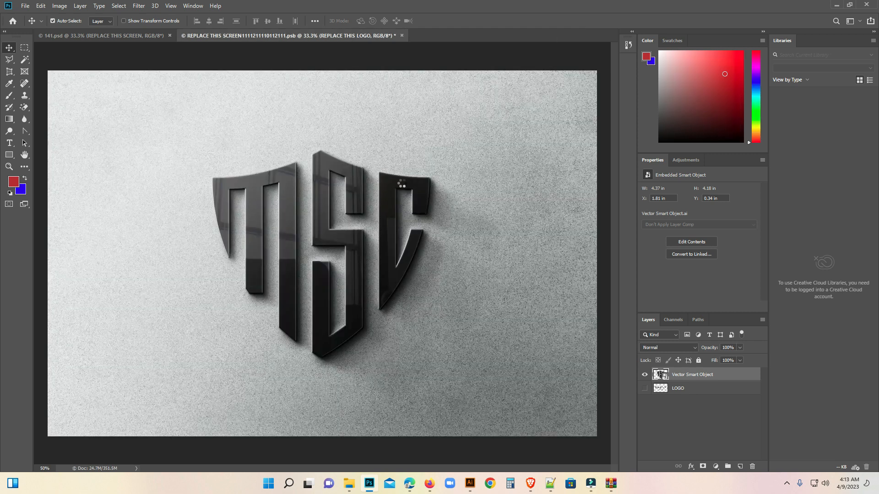
left_click(411, 305, "ctrl")
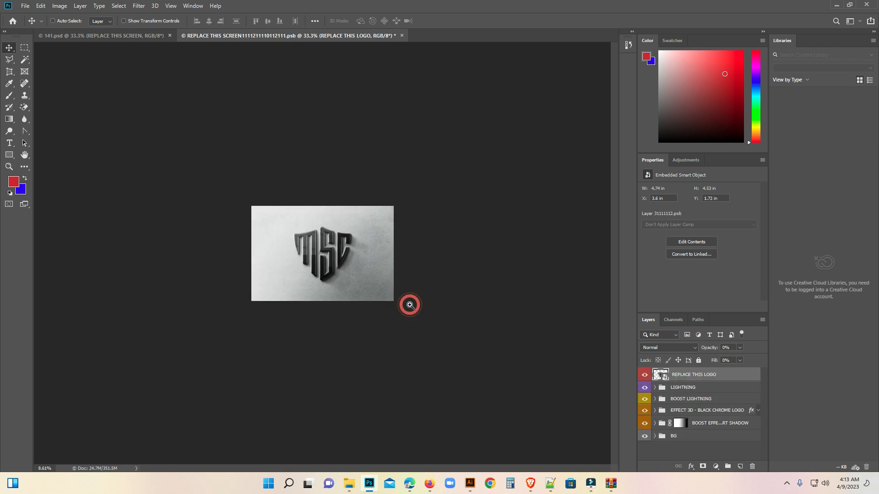